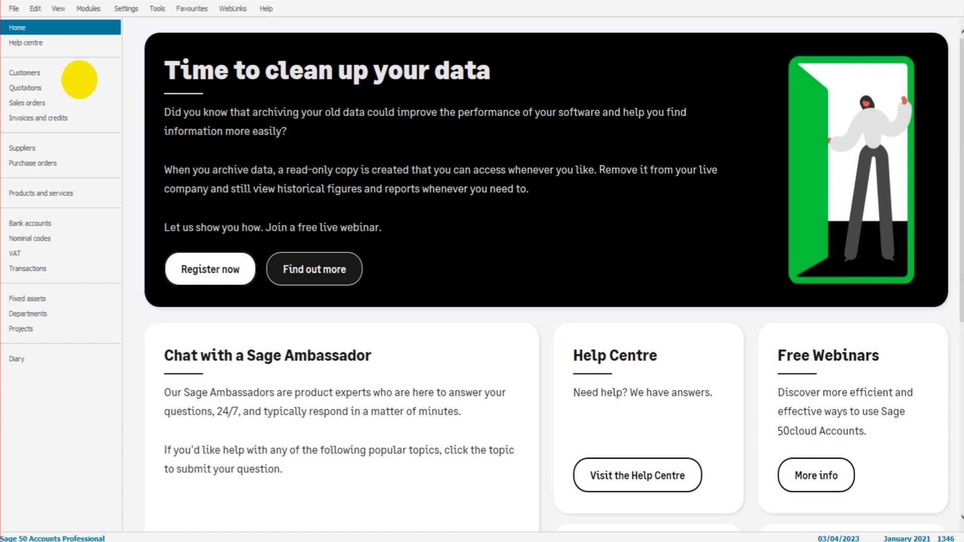
# - Start a Bank Current Account customer receipt for A1 Design Services (A1D001) and select its amount field
pyautogui.click(73, 73)
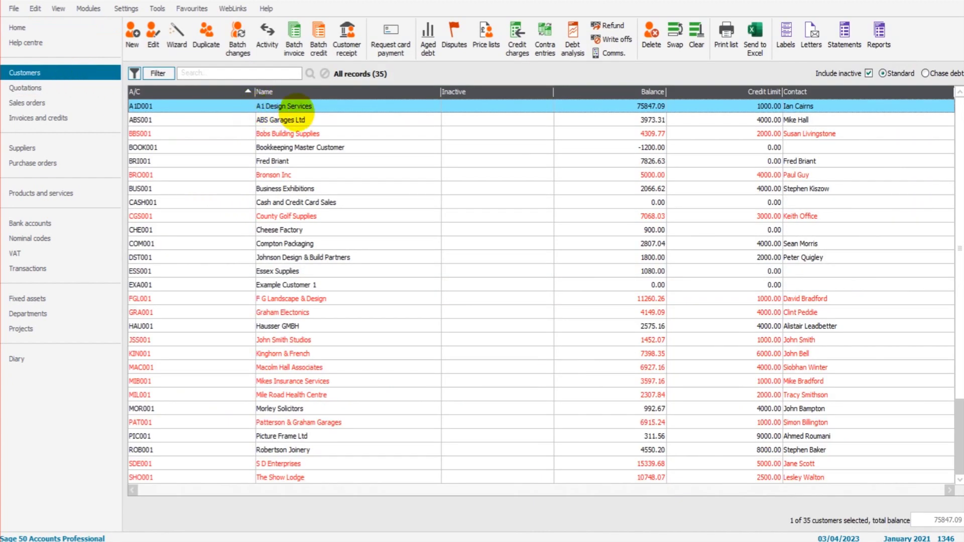
pyautogui.click(346, 40)
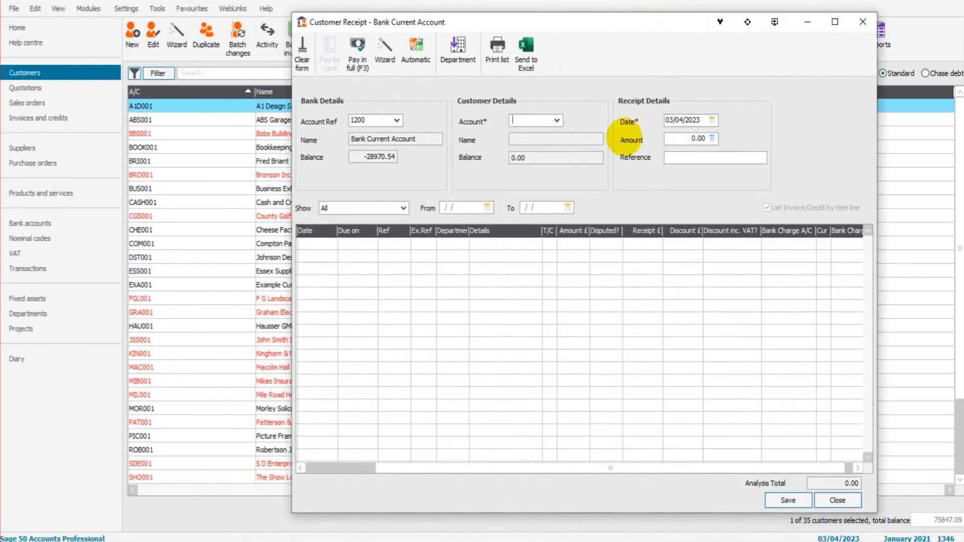
pyautogui.click(556, 120)
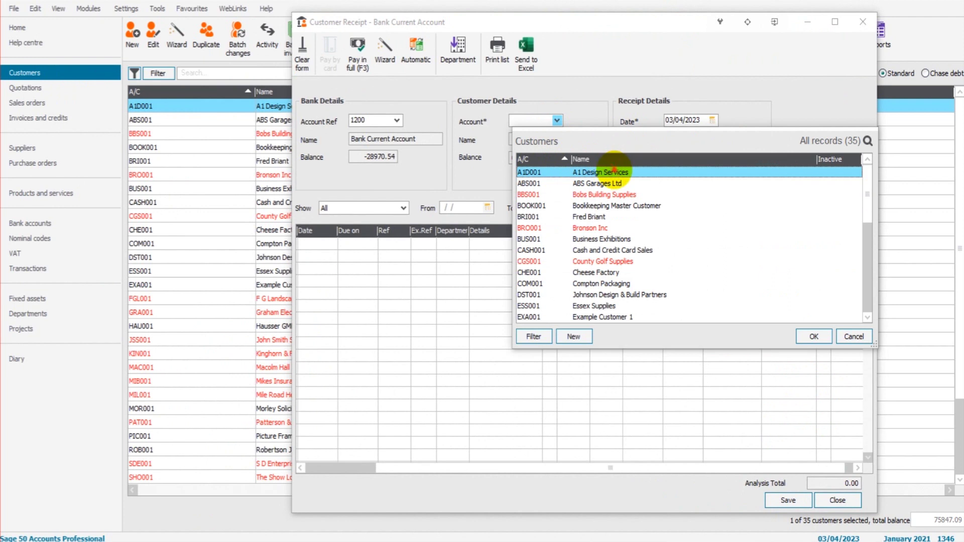
pyautogui.doubleClick(613, 172)
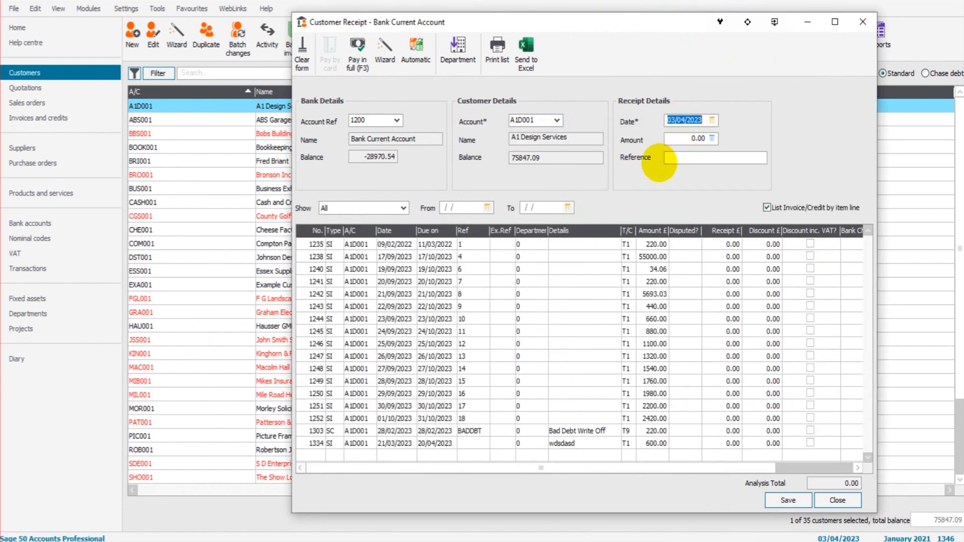
pyautogui.click(678, 139)
pyautogui.doubleClick(695, 139)
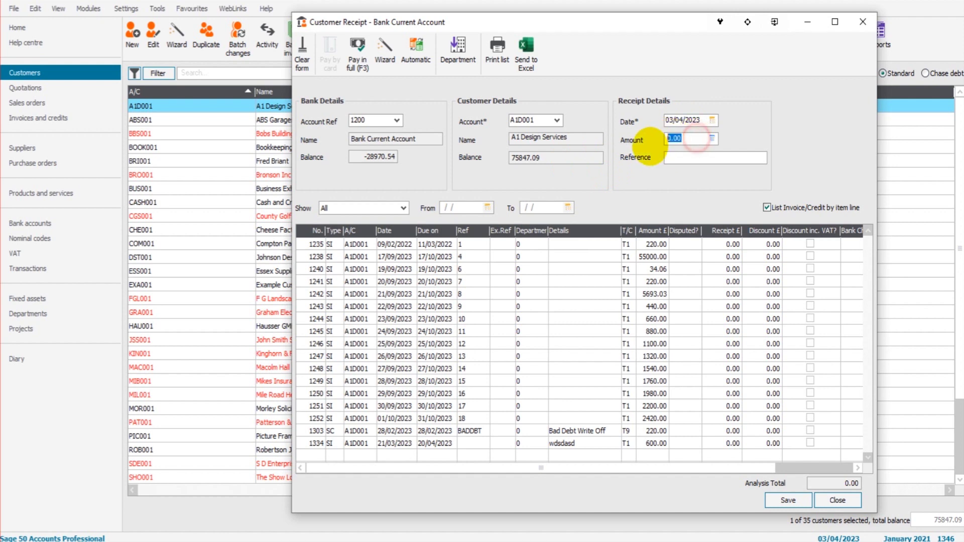
# - Pay A1 Design Services' invoices 1235 through 1251 in full
pyautogui.click(358, 55)
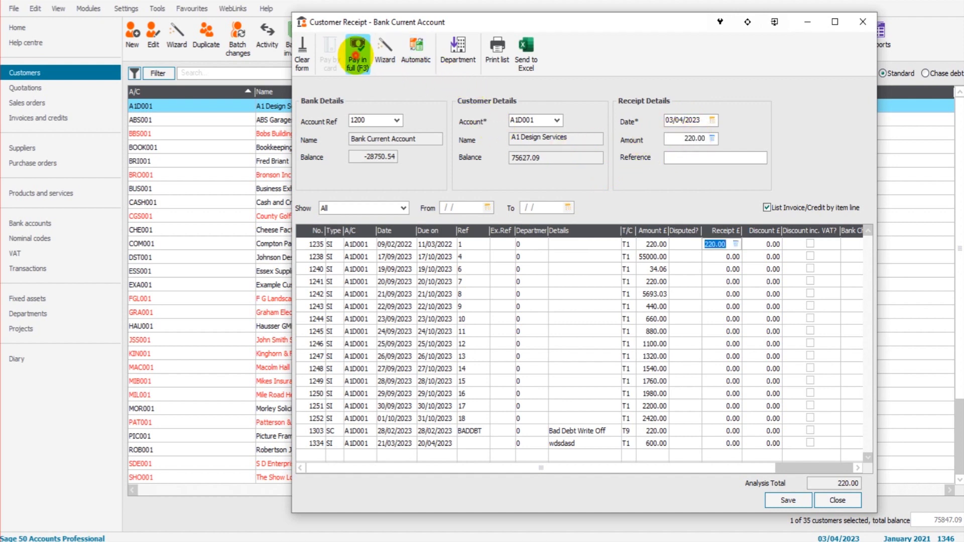
pyautogui.click(357, 55)
pyautogui.click(357, 56)
pyautogui.click(358, 55)
pyautogui.click(357, 55)
pyautogui.click(357, 55)
pyautogui.click(357, 55)
pyautogui.click(358, 56)
pyautogui.click(358, 55)
pyautogui.click(357, 55)
pyautogui.click(358, 55)
pyautogui.click(358, 55)
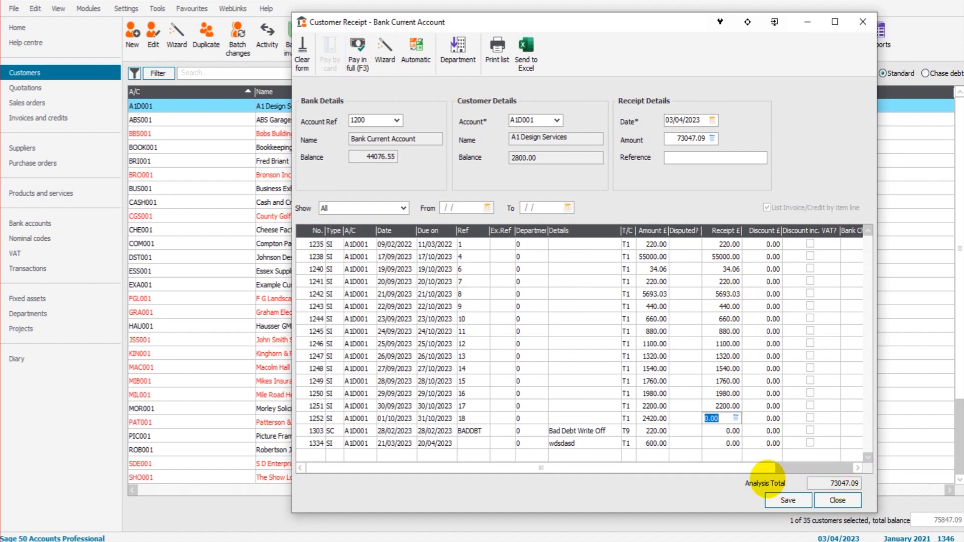
# - Save the 73047.09 receipt, accepting the date warnings and clearing the promised payment, then close it
pyautogui.click(788, 500)
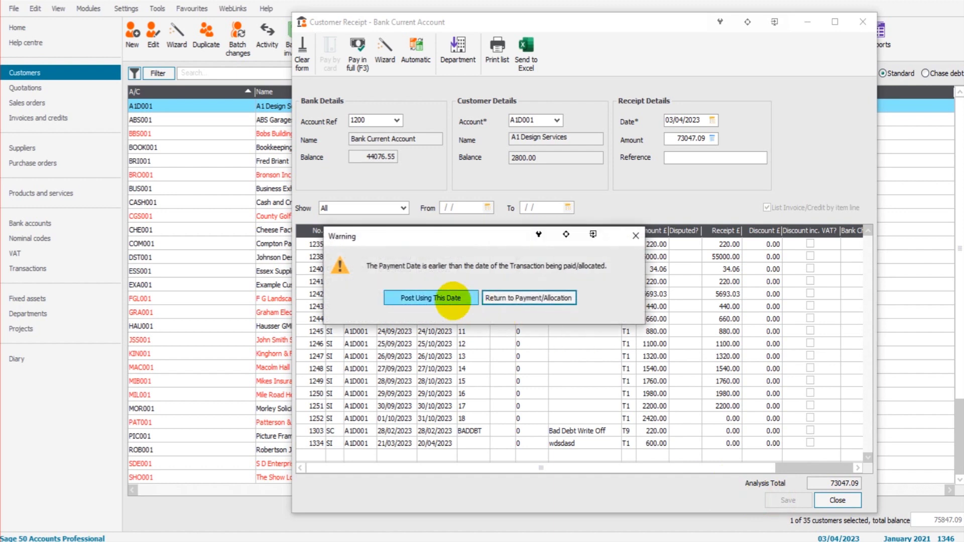
pyautogui.click(402, 298)
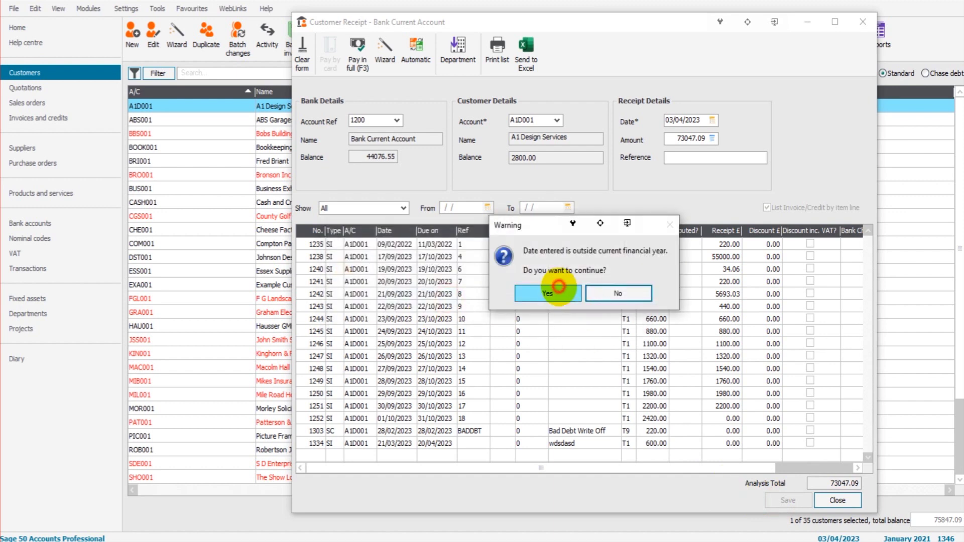
pyautogui.click(548, 293)
pyautogui.click(617, 291)
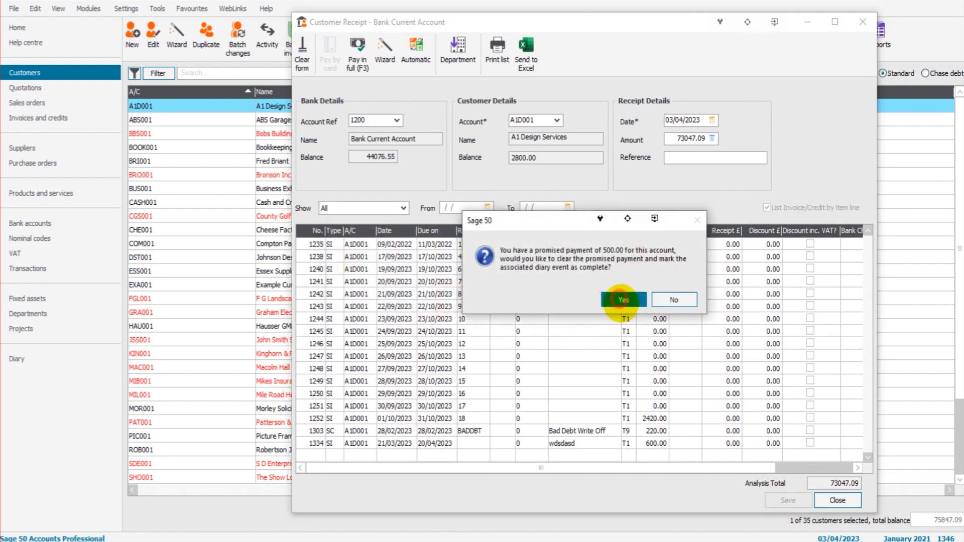
pyautogui.click(863, 22)
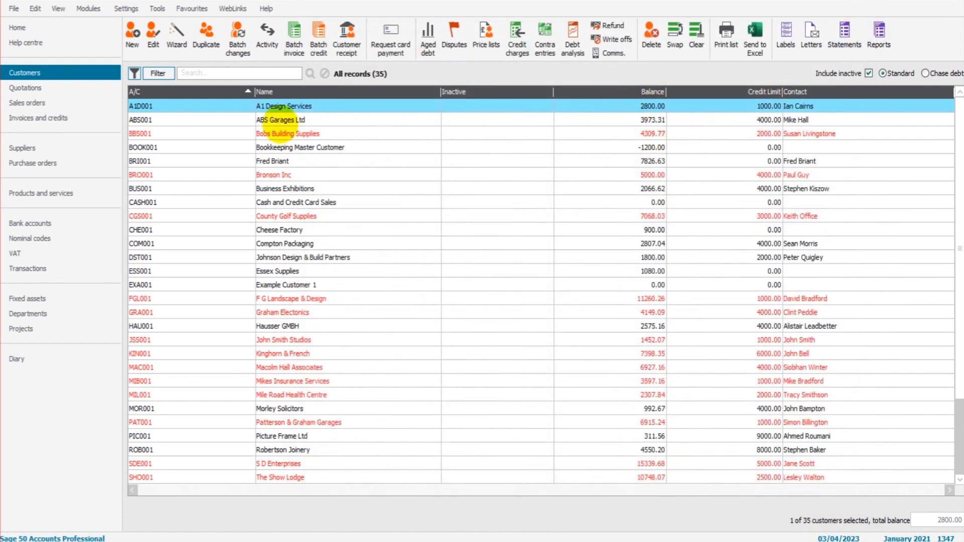
# - Open A1 Design Services' activity and review sales receipt 1347's allocation lines
pyautogui.click(266, 45)
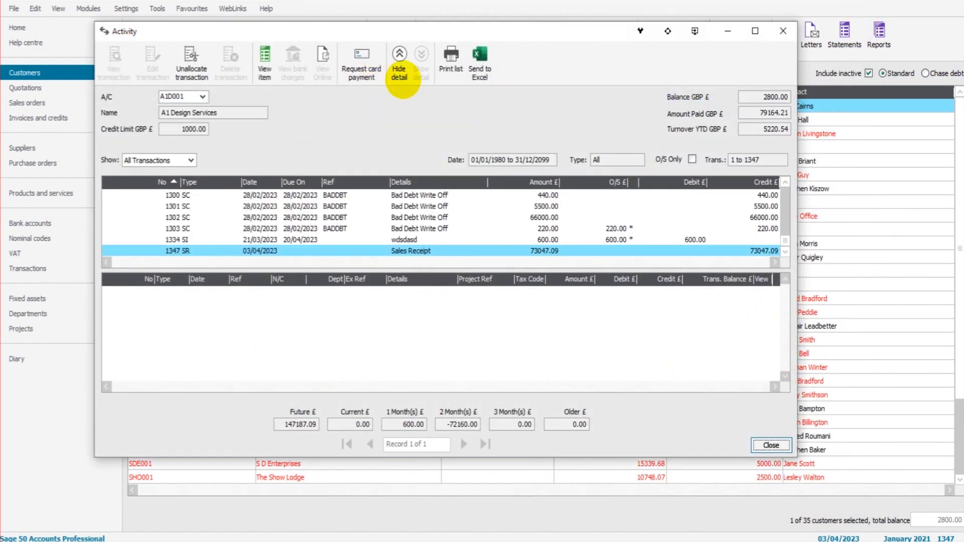
pyautogui.click(377, 276)
pyautogui.click(552, 252)
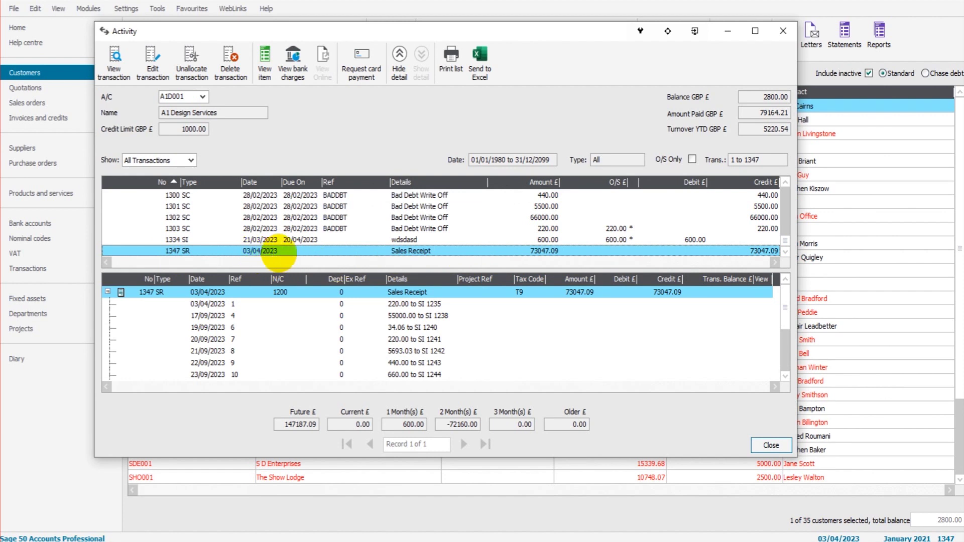
pyautogui.click(414, 304)
pyautogui.press('Down')
pyautogui.press('Down')
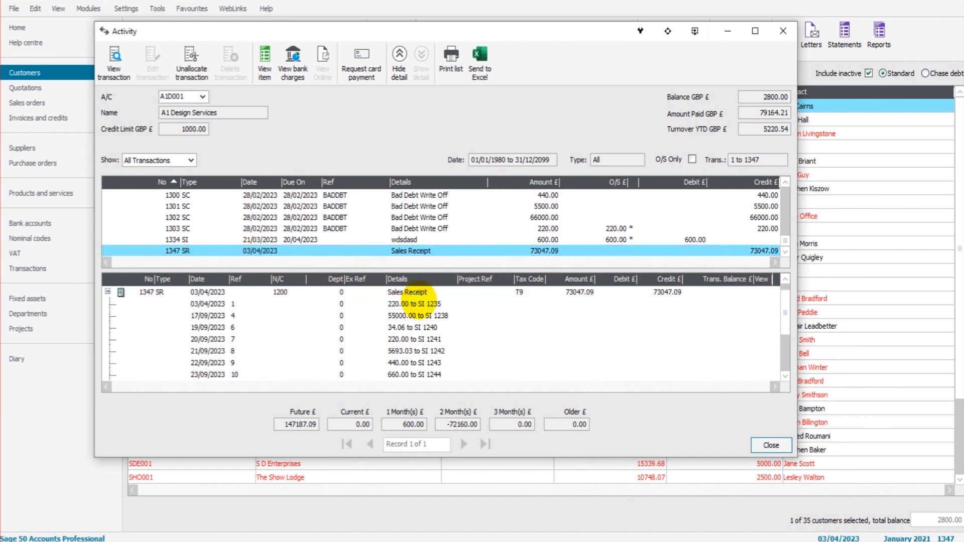
pyautogui.press('Down')
pyautogui.press('Down')
pyautogui.press('Down')
pyautogui.press('Down')
pyautogui.press('Down')
pyautogui.press('Down')
pyautogui.press('Down')
pyautogui.press('Down')
pyautogui.press('Down')
pyautogui.press('Down')
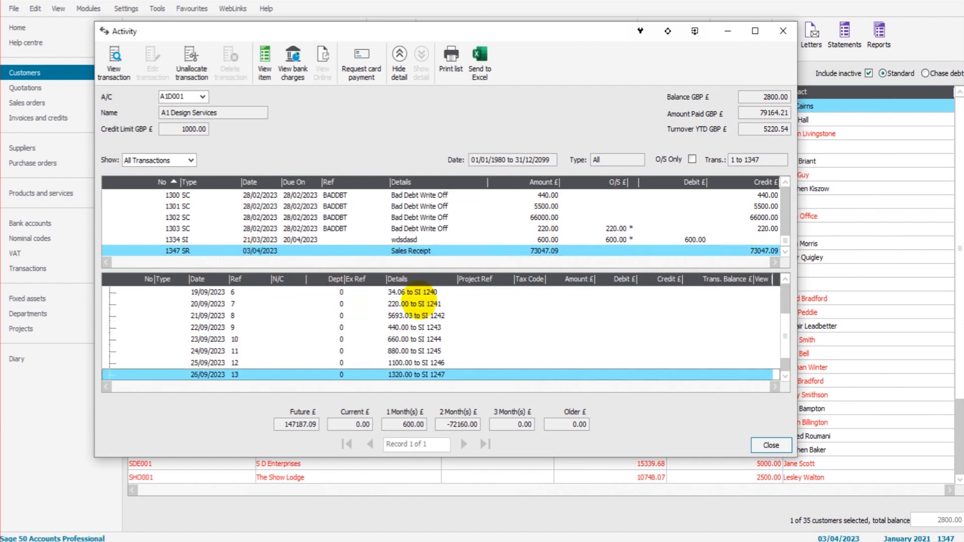
pyautogui.press('Down')
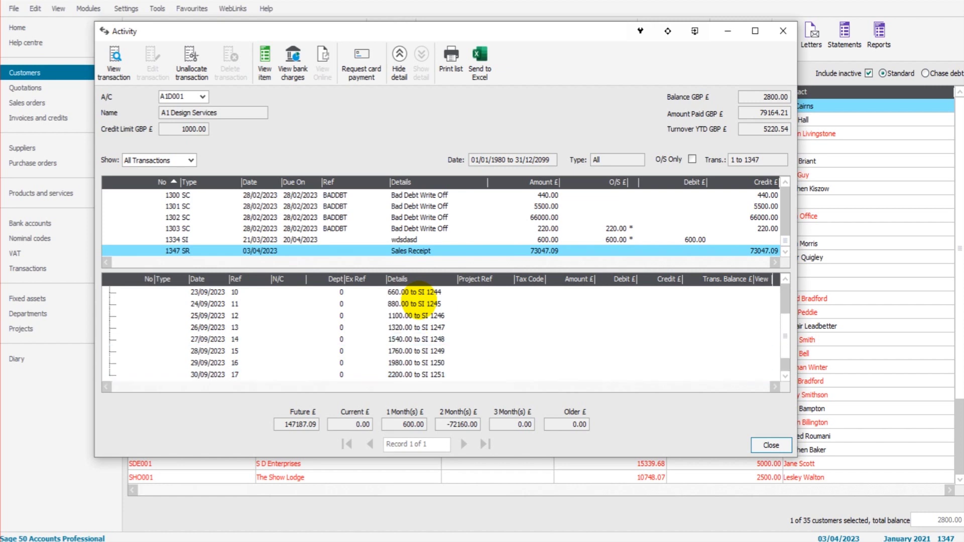
# - Check write-off 1302, then reselect receipt 1347 to show its invoice allocations
pyautogui.click(415, 294)
pyautogui.press('Up')
pyautogui.press('Up')
pyautogui.press('Up')
pyautogui.press('Up')
pyautogui.press('Up')
pyautogui.press('Up')
pyautogui.press('Up')
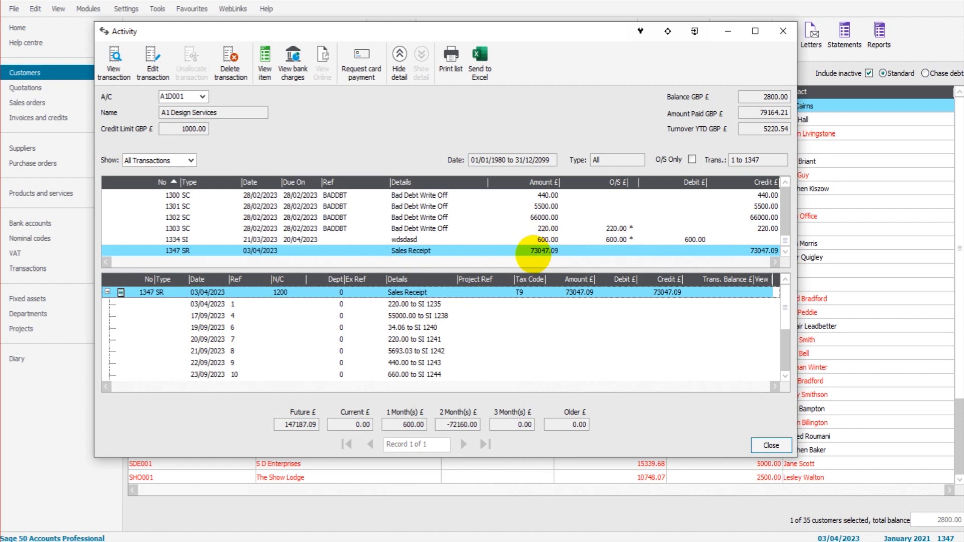
pyautogui.click(533, 251)
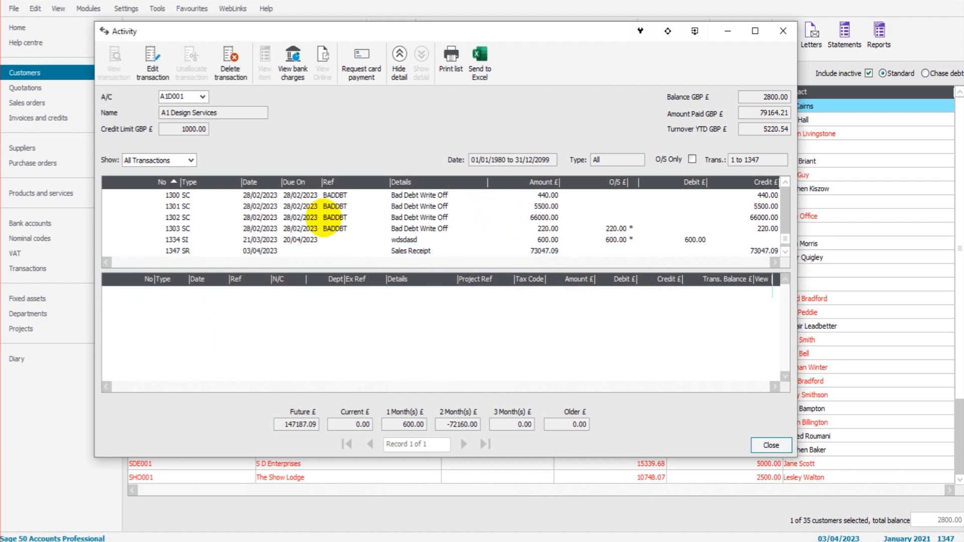
pyautogui.click(324, 218)
pyautogui.click(316, 219)
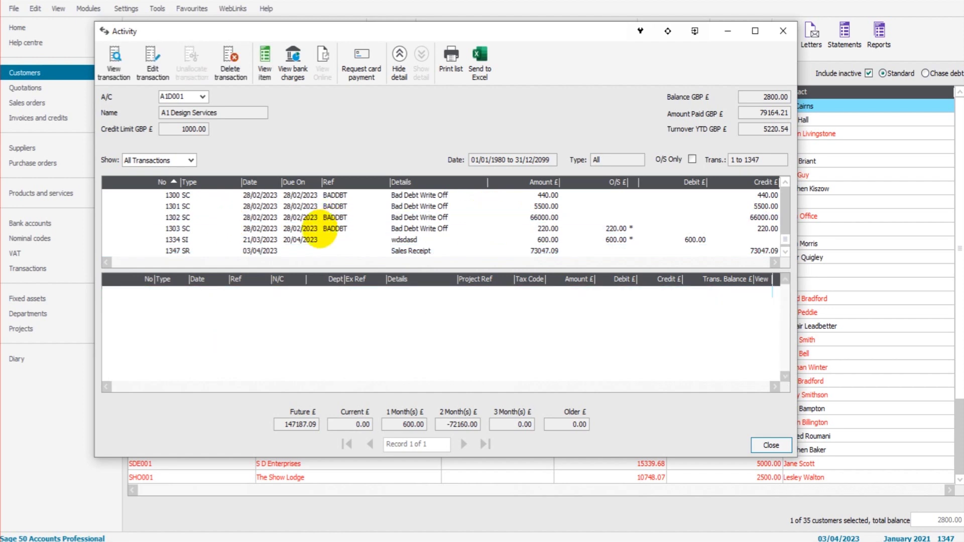
pyautogui.press('End')
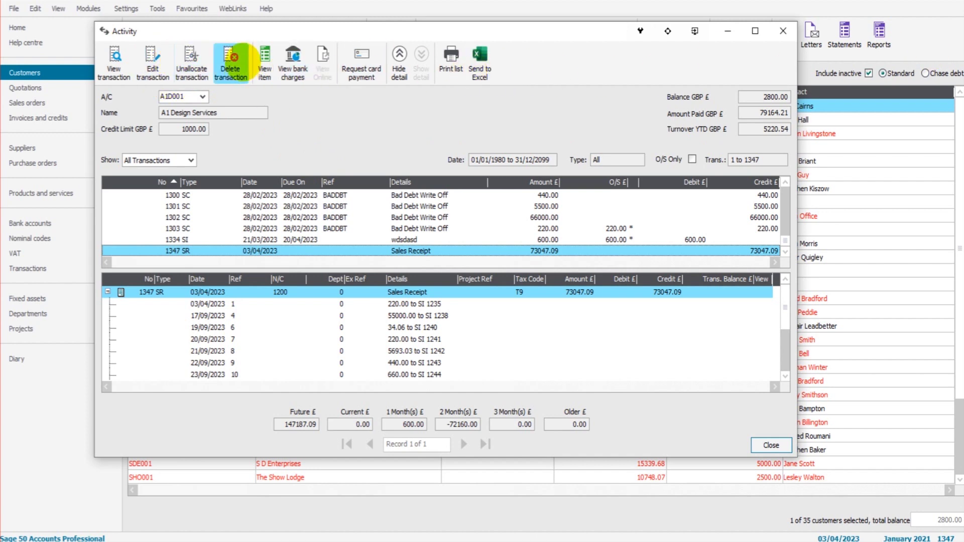
# - Close the activity, locate sales receipt 1347 in the Transactions list, and return to Customers
pyautogui.click(782, 30)
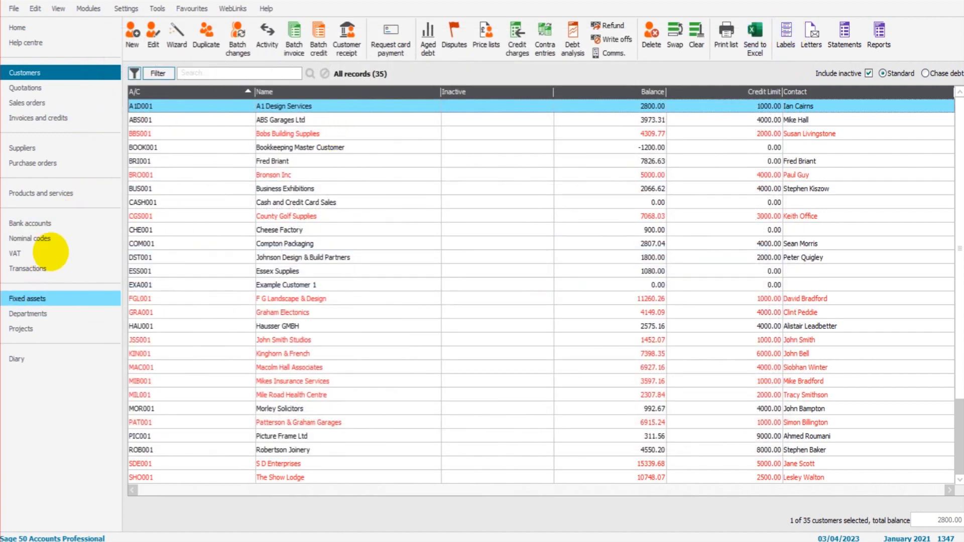
pyautogui.click(46, 265)
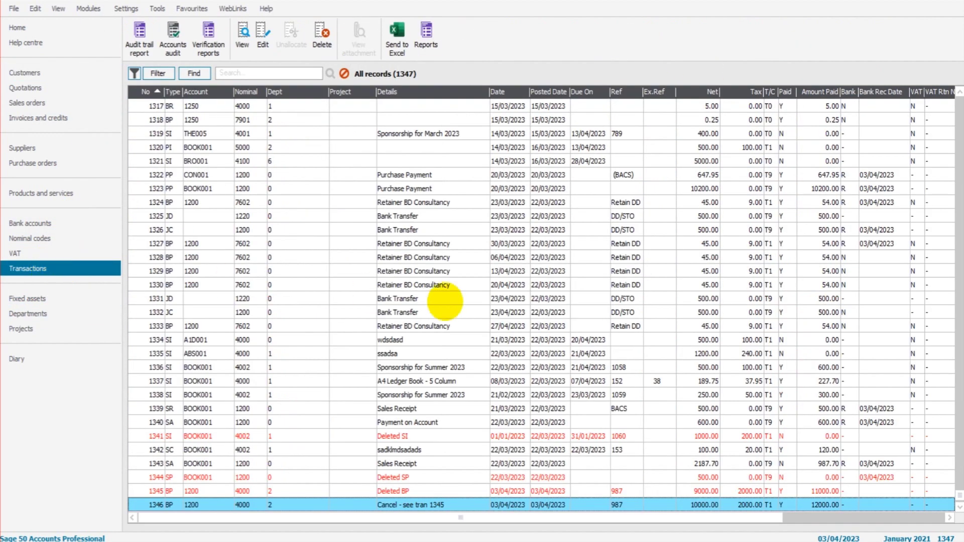
pyautogui.click(362, 505)
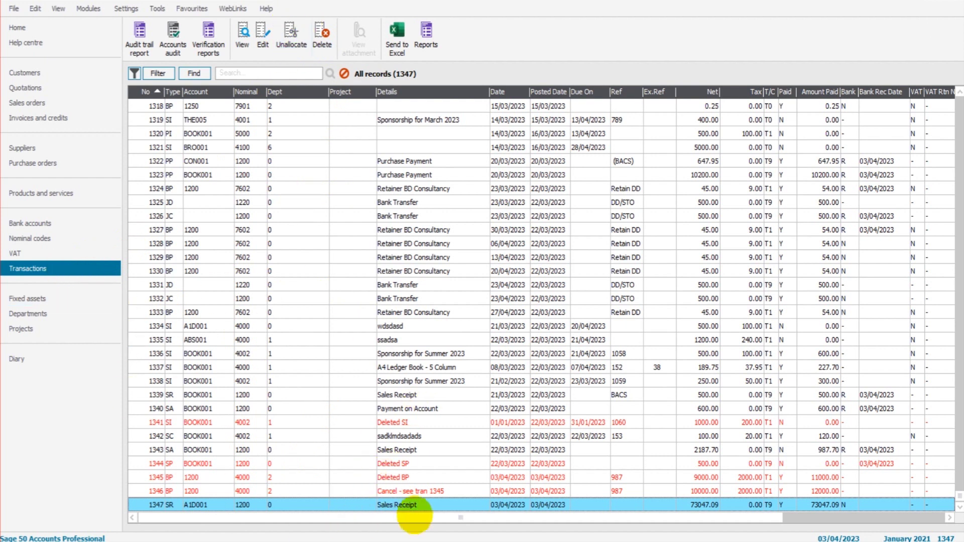
pyautogui.click(59, 73)
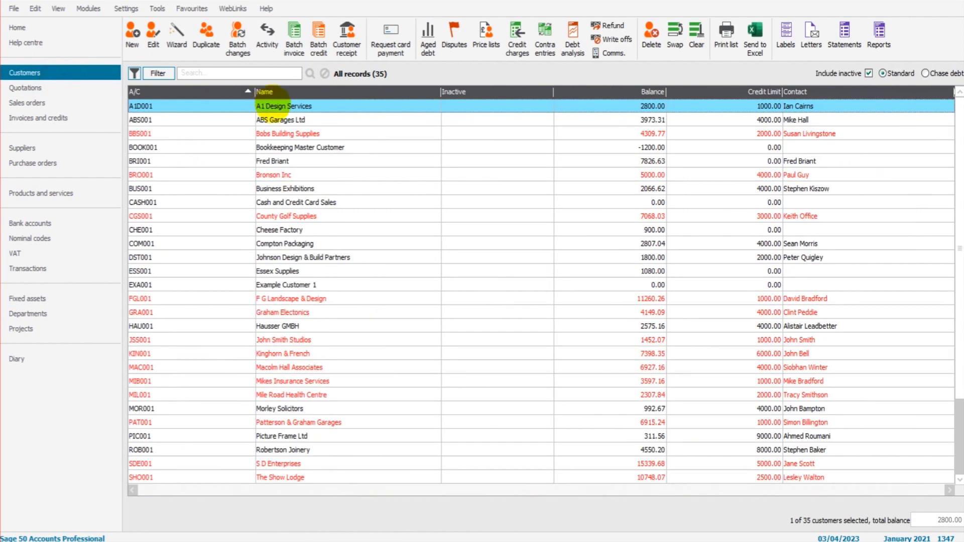
# - Unallocate A1 Design Services' receipt 1347 (73047.09) from its invoices in the Activity view
pyautogui.click(265, 40)
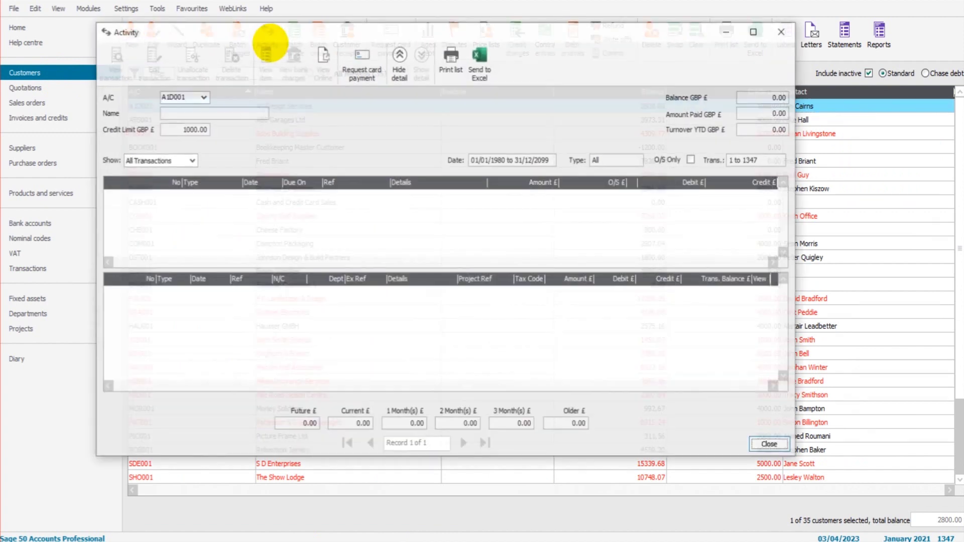
pyautogui.click(481, 276)
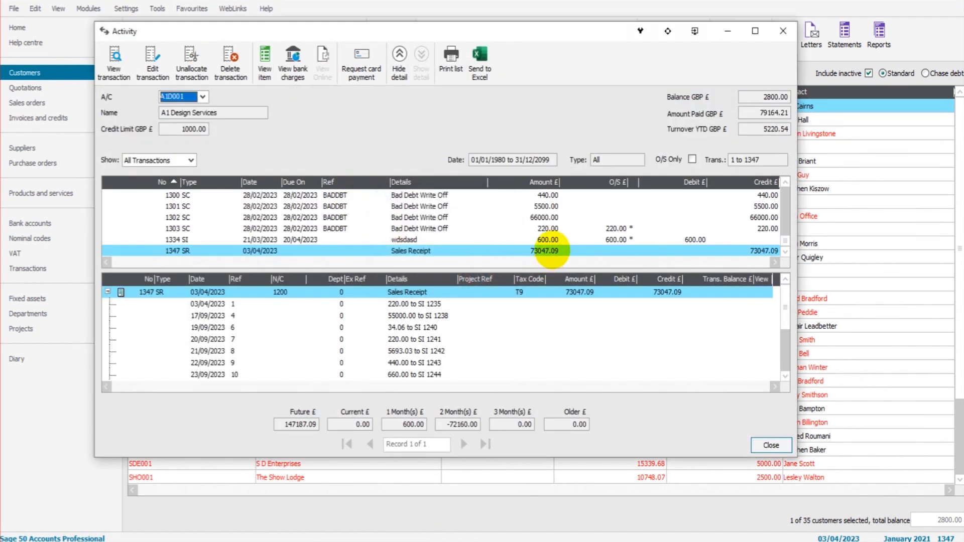
pyautogui.doubleClick(552, 250)
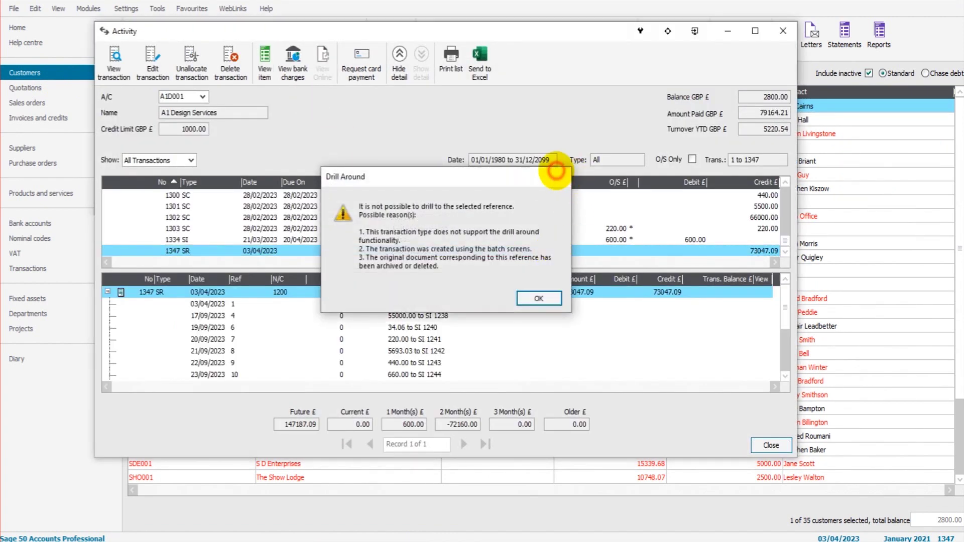
pyautogui.press('Return')
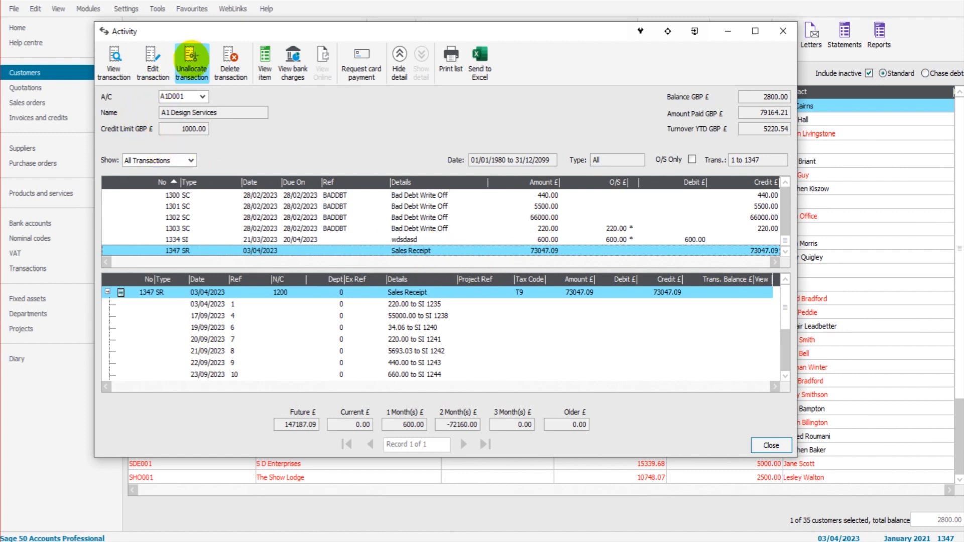
pyautogui.click(191, 59)
pyautogui.click(469, 277)
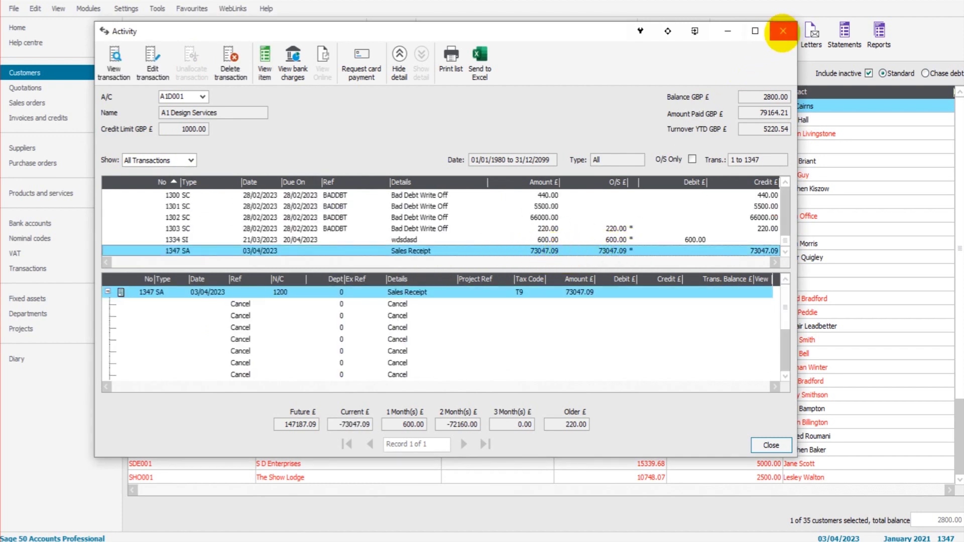
pyautogui.click(782, 31)
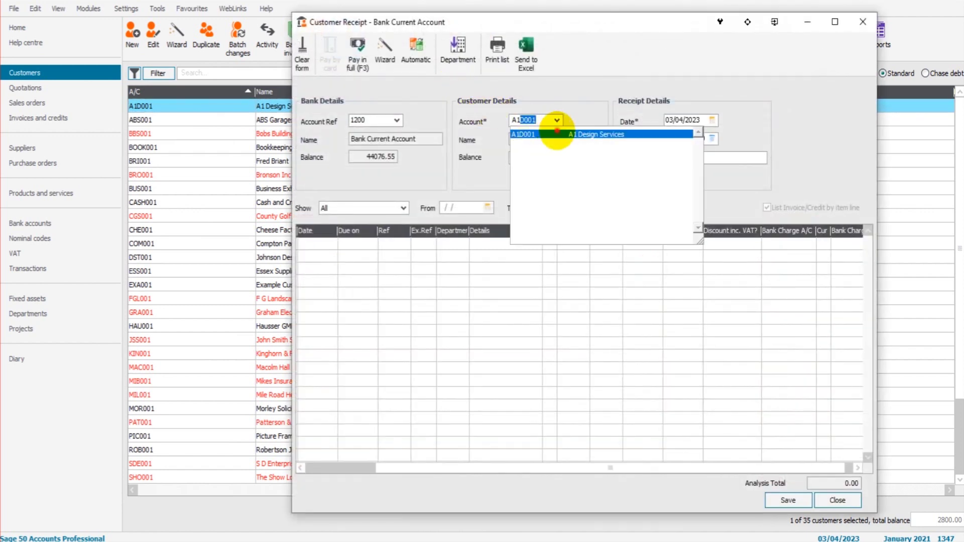
pyautogui.click(555, 133)
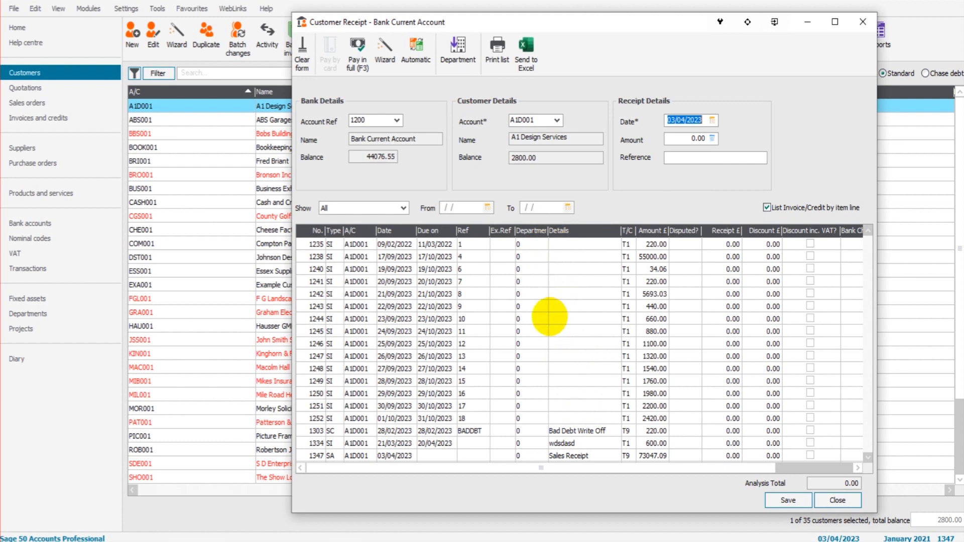
pyautogui.click(752, 455)
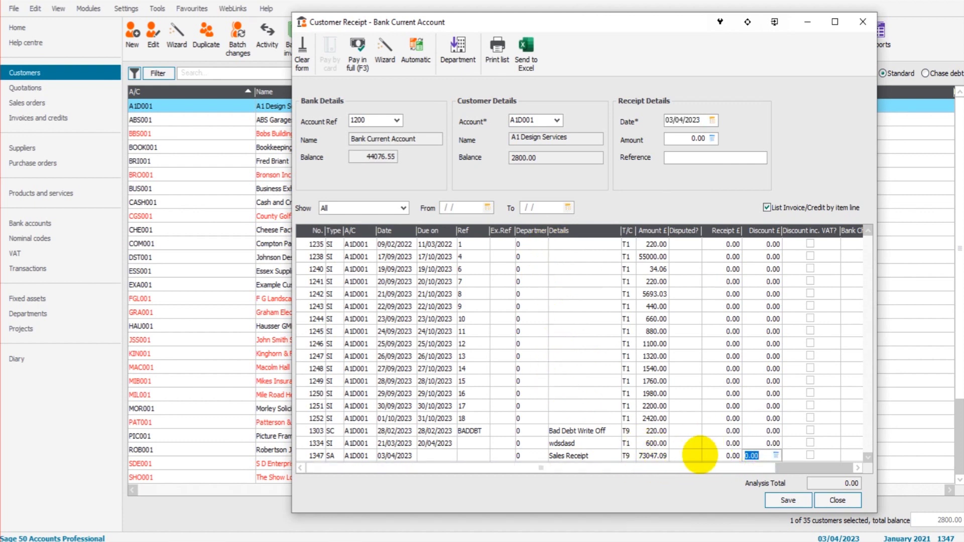
pyautogui.click(723, 455)
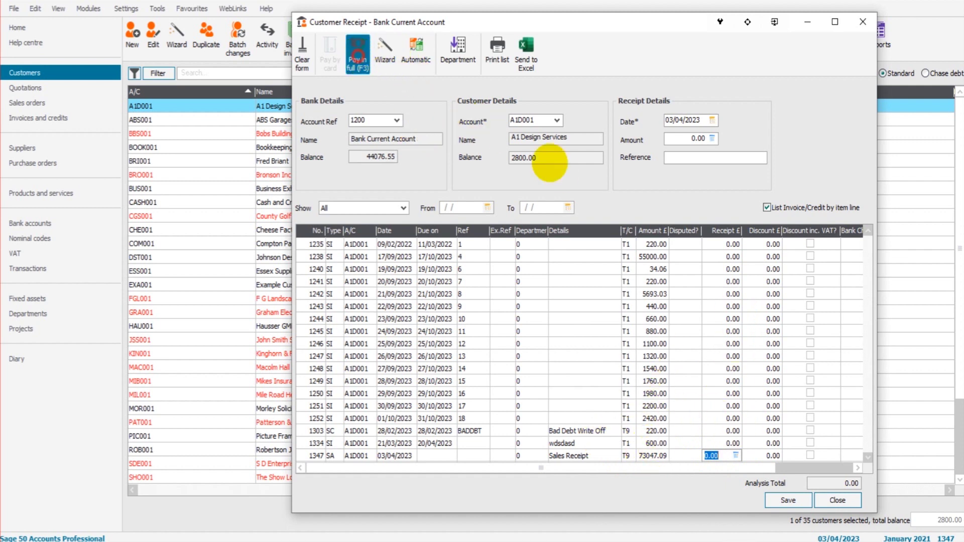
pyautogui.press('F3')
pyautogui.click(723, 319)
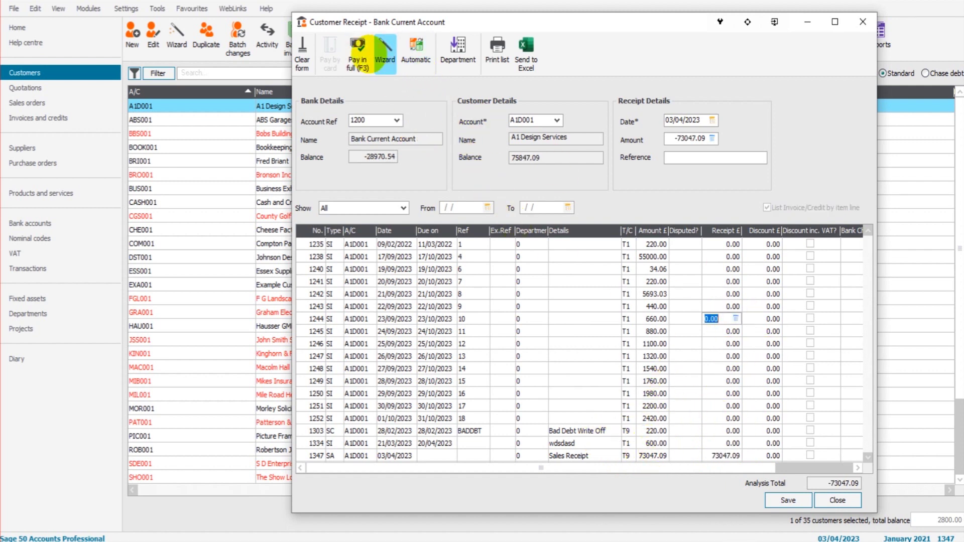
pyautogui.click(357, 50)
pyautogui.click(357, 51)
pyautogui.click(357, 50)
pyautogui.click(357, 50)
pyautogui.click(358, 50)
pyautogui.click(358, 50)
pyautogui.click(357, 50)
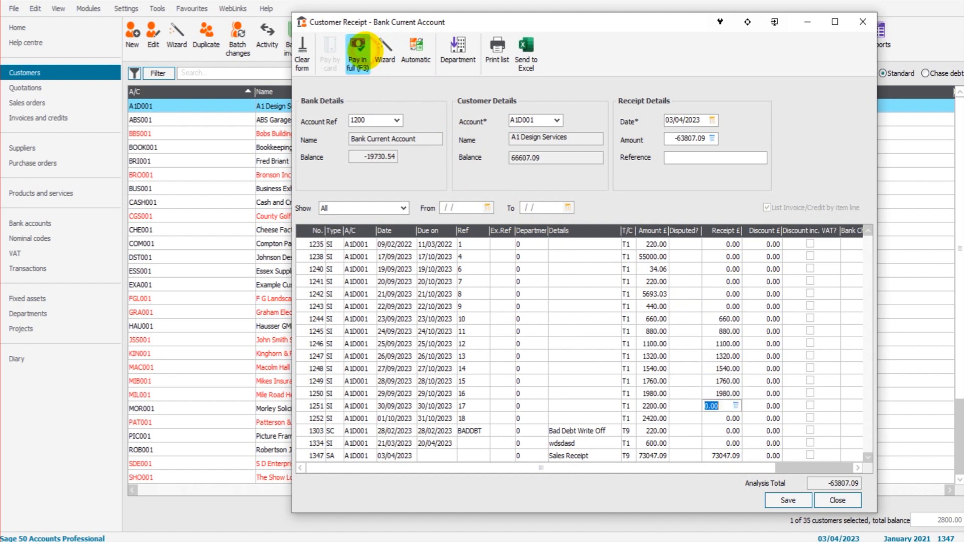
pyautogui.click(358, 50)
pyautogui.click(358, 51)
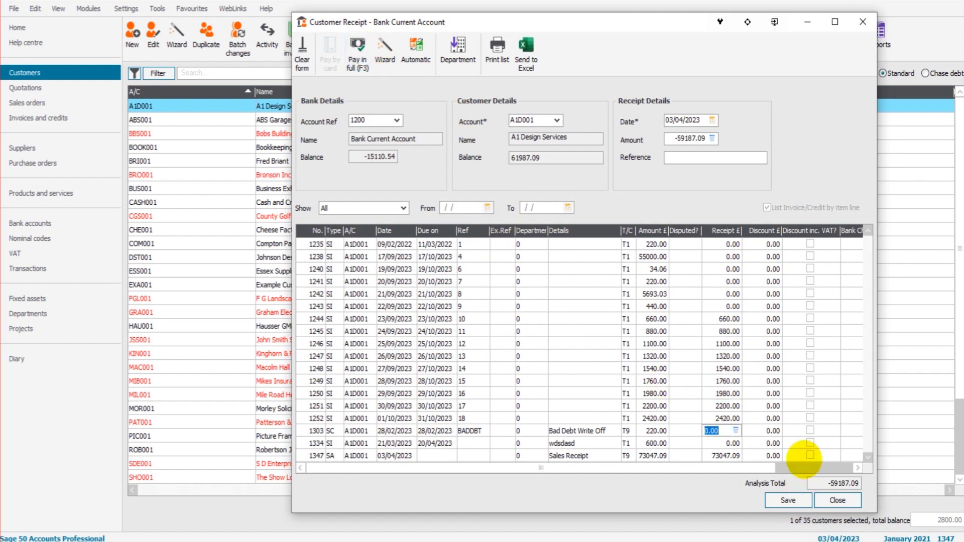
pyautogui.click(862, 22)
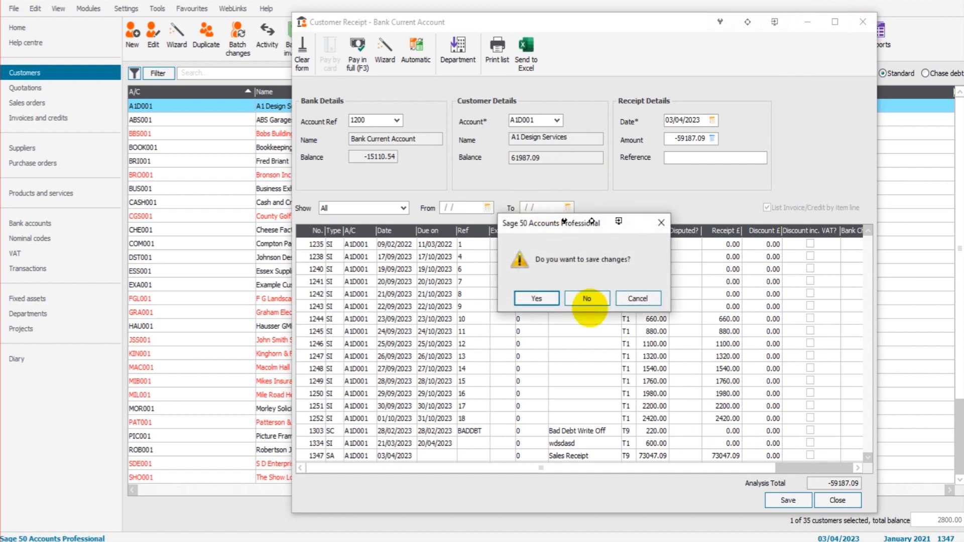
pyautogui.click(586, 298)
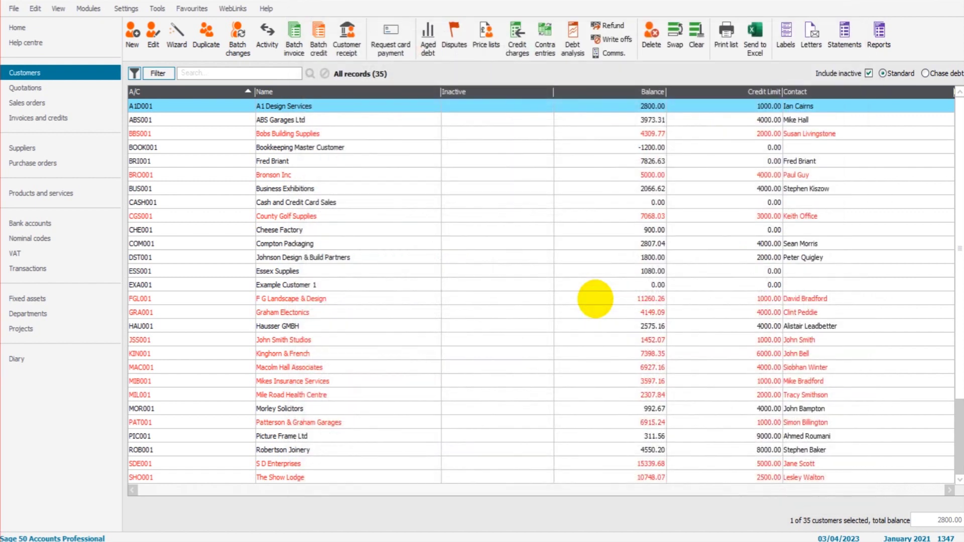